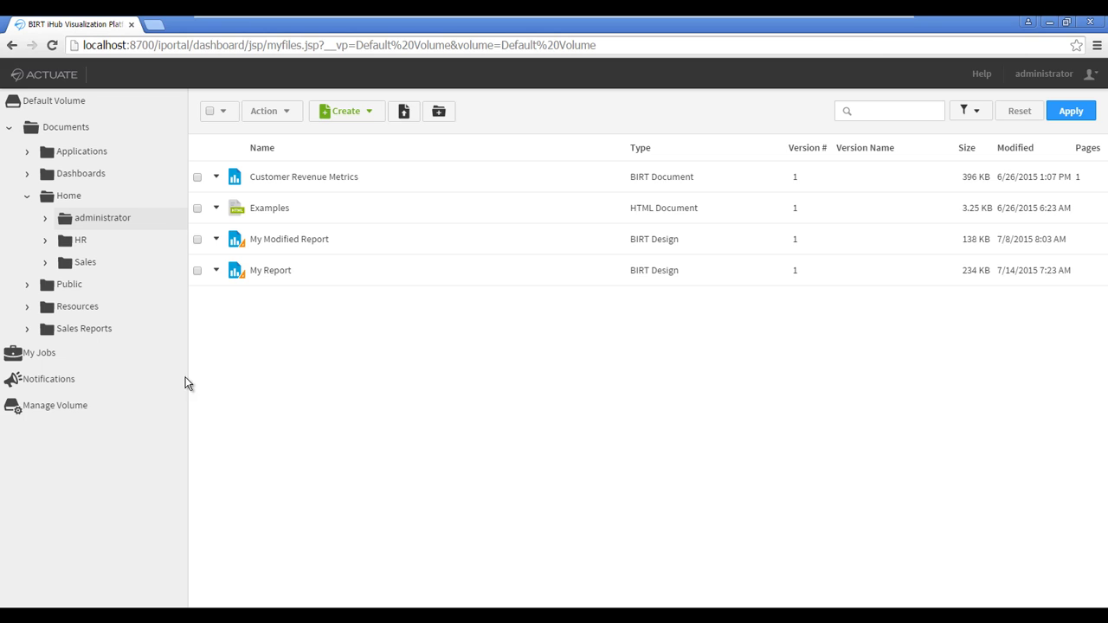
- Expand Applications and BIRT Sample App, then open the Data Objects folder
left_click(26, 152)
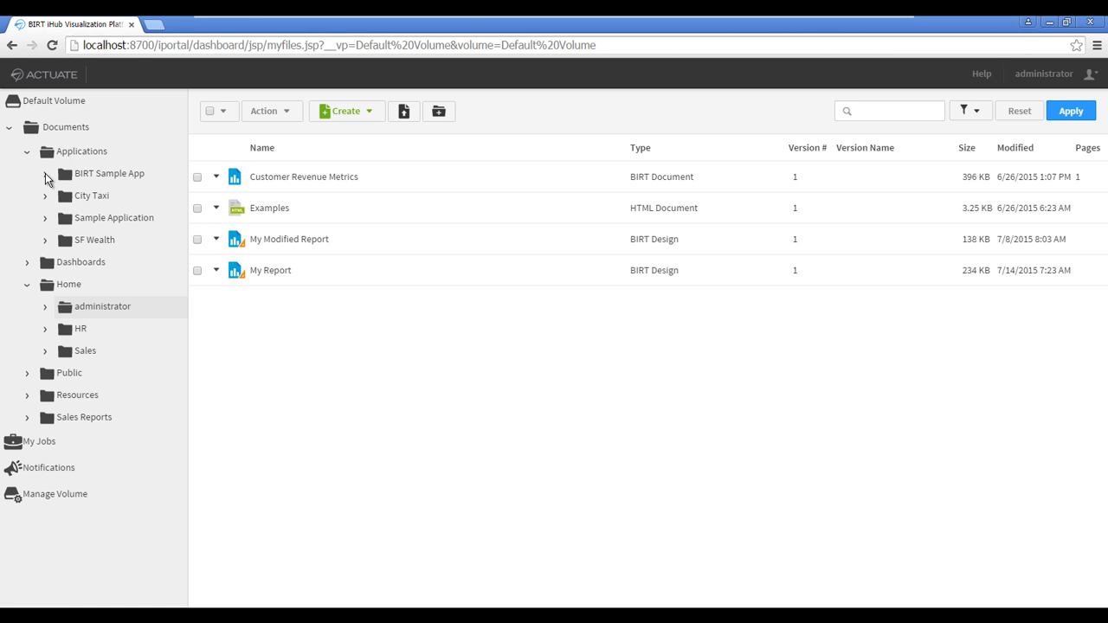
left_click(45, 173)
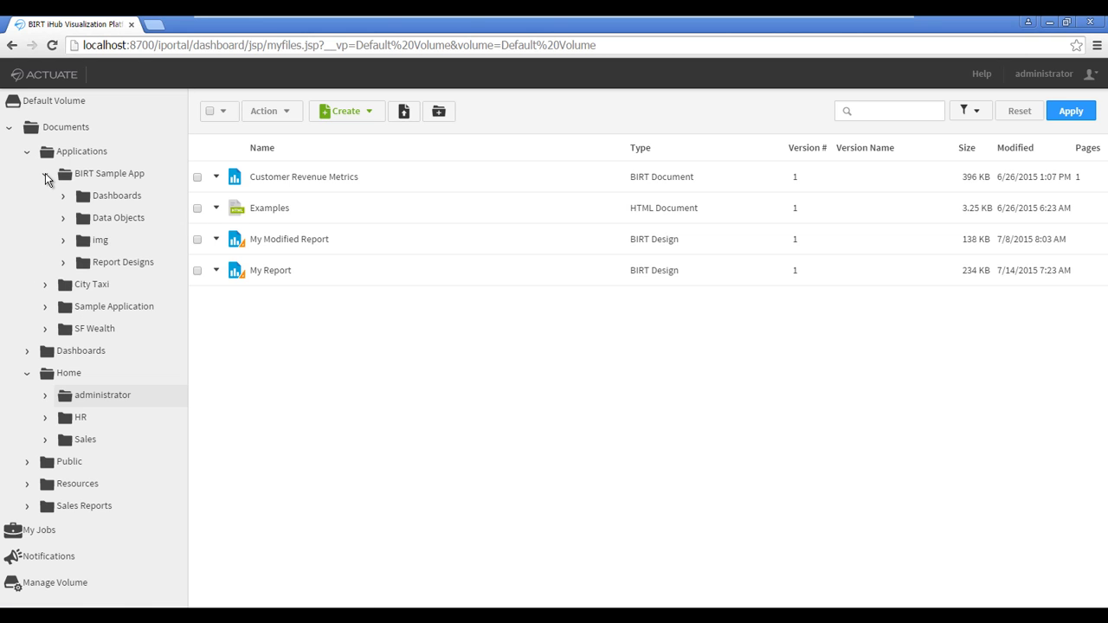
left_click(108, 221)
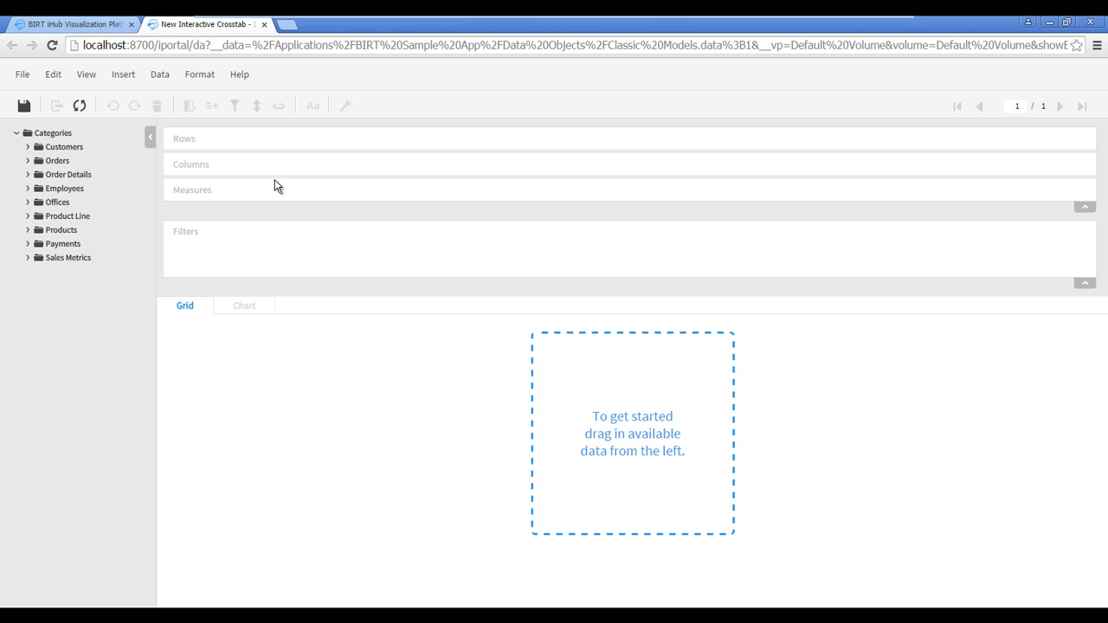
- Put Office City on rows and Product Line on columns, and add Profit as a measure
left_click(29, 206)
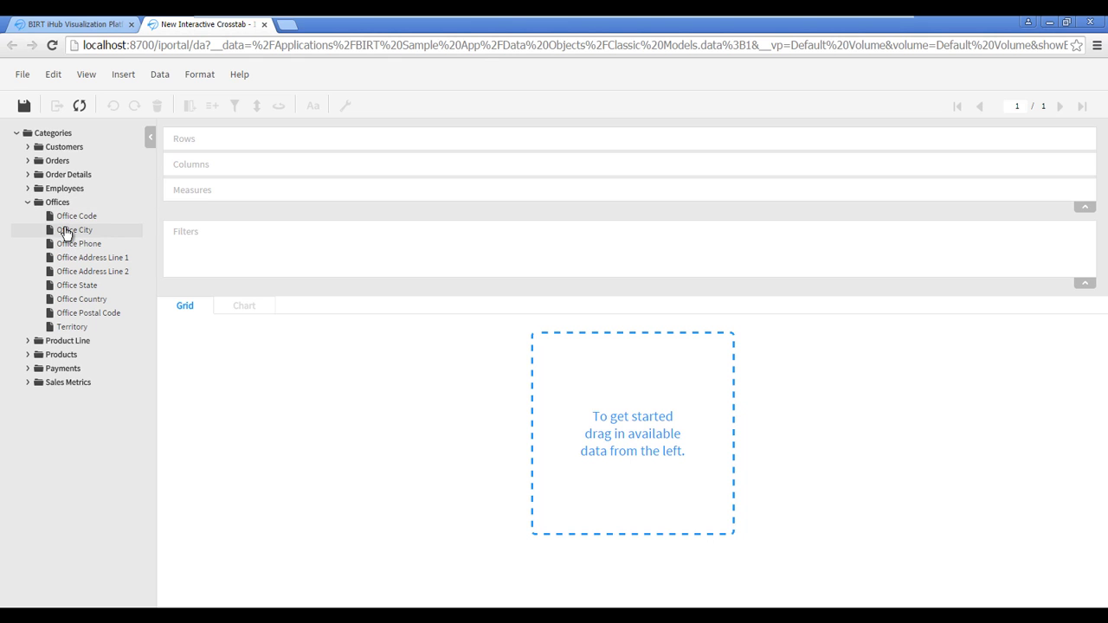
left_click_drag(70, 230, 232, 144)
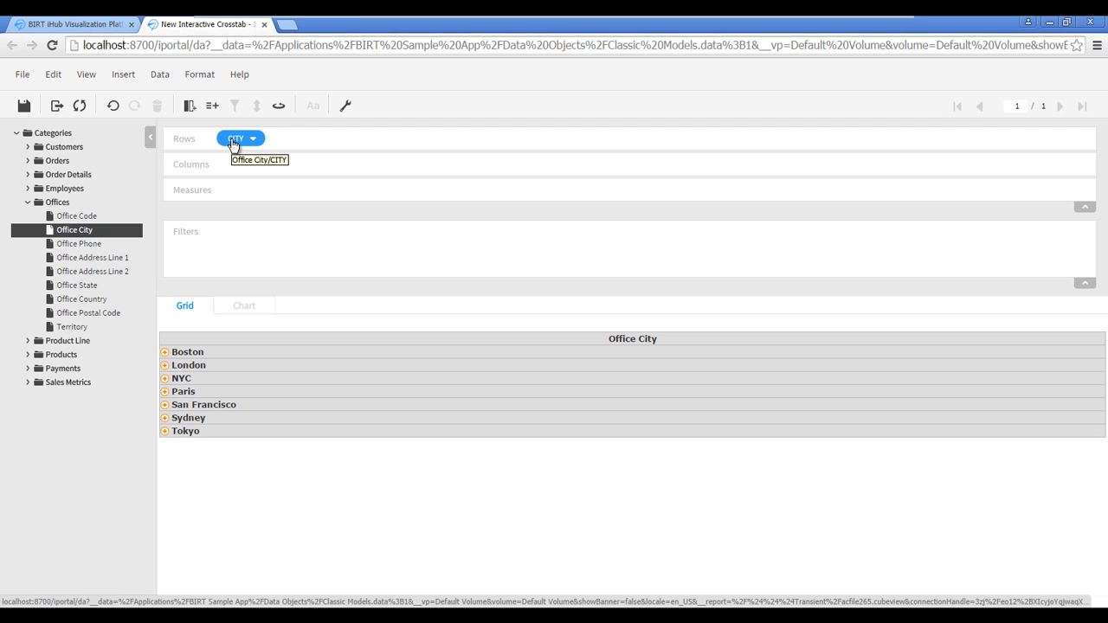
left_click(29, 342)
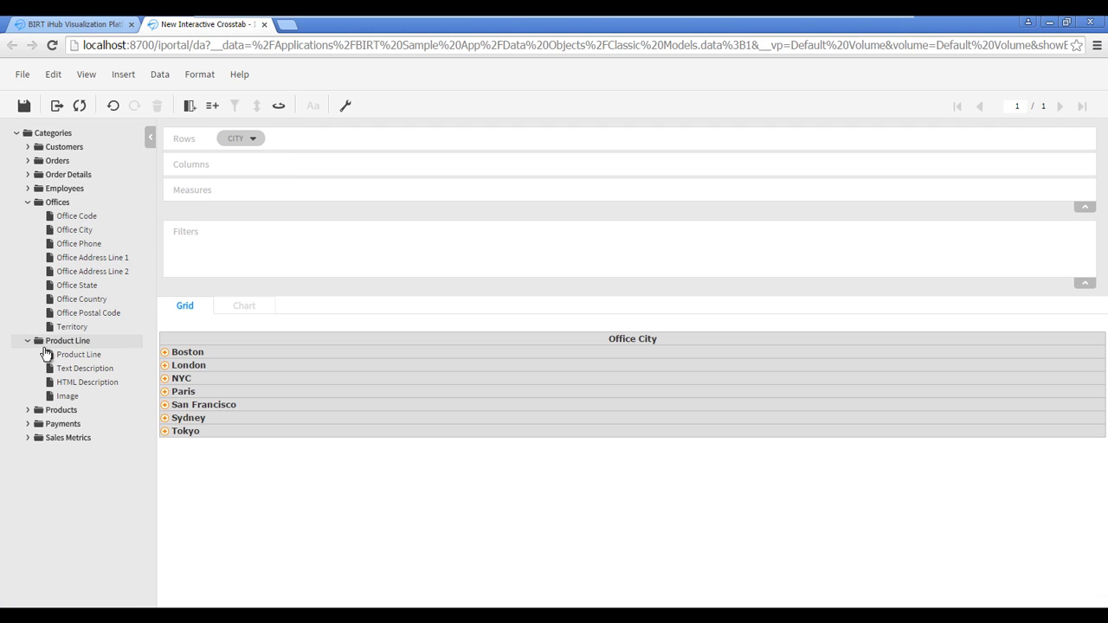
left_click_drag(71, 356, 236, 165)
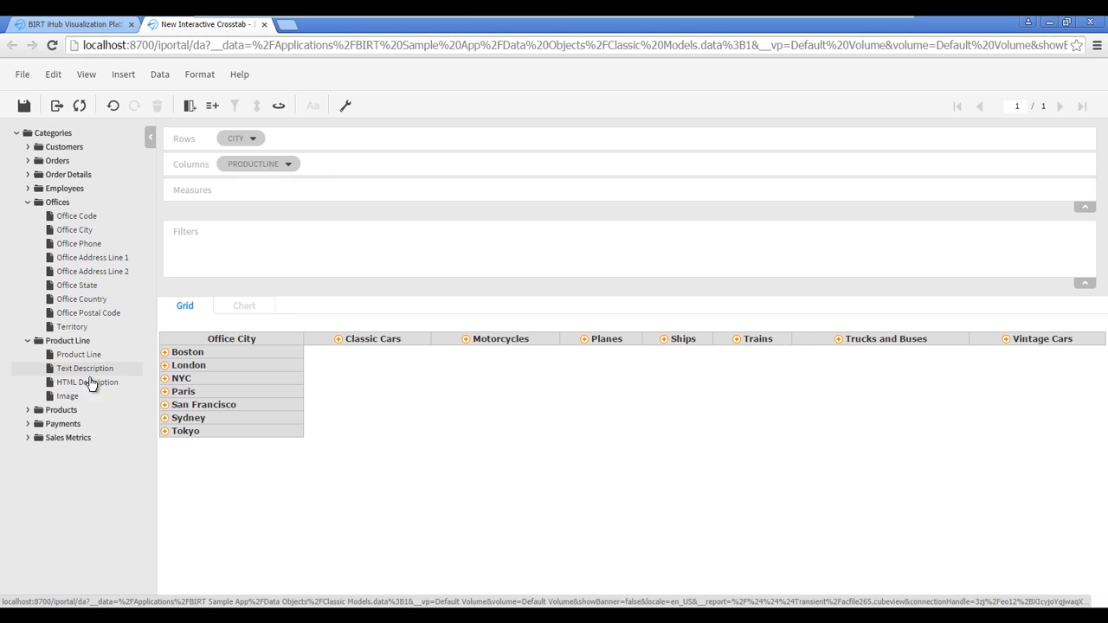
left_click(28, 438)
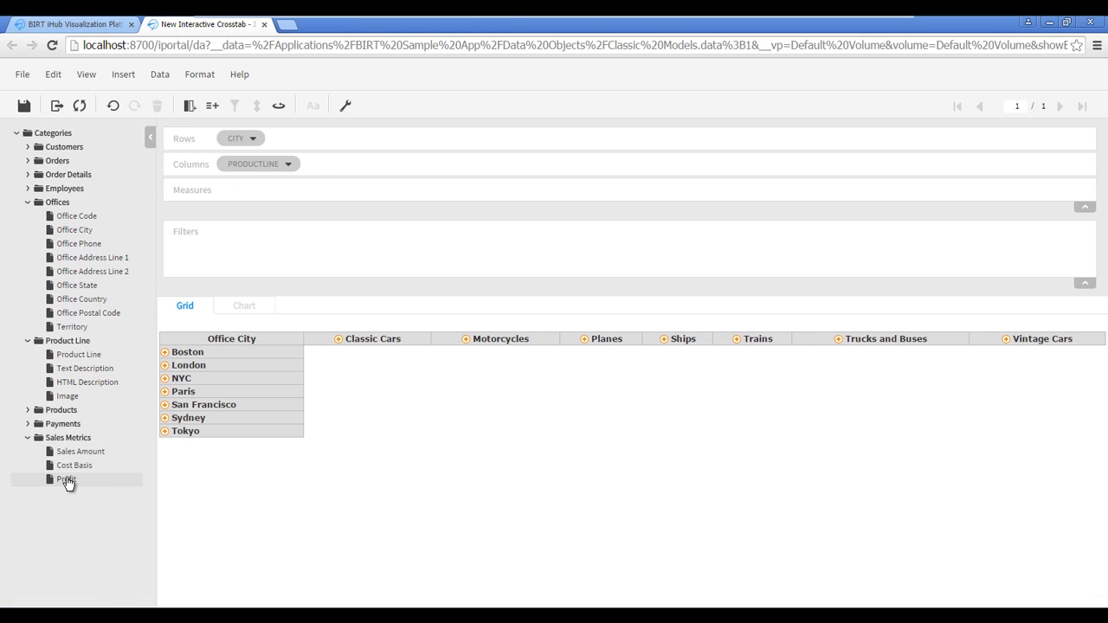
left_click_drag(69, 480, 250, 194)
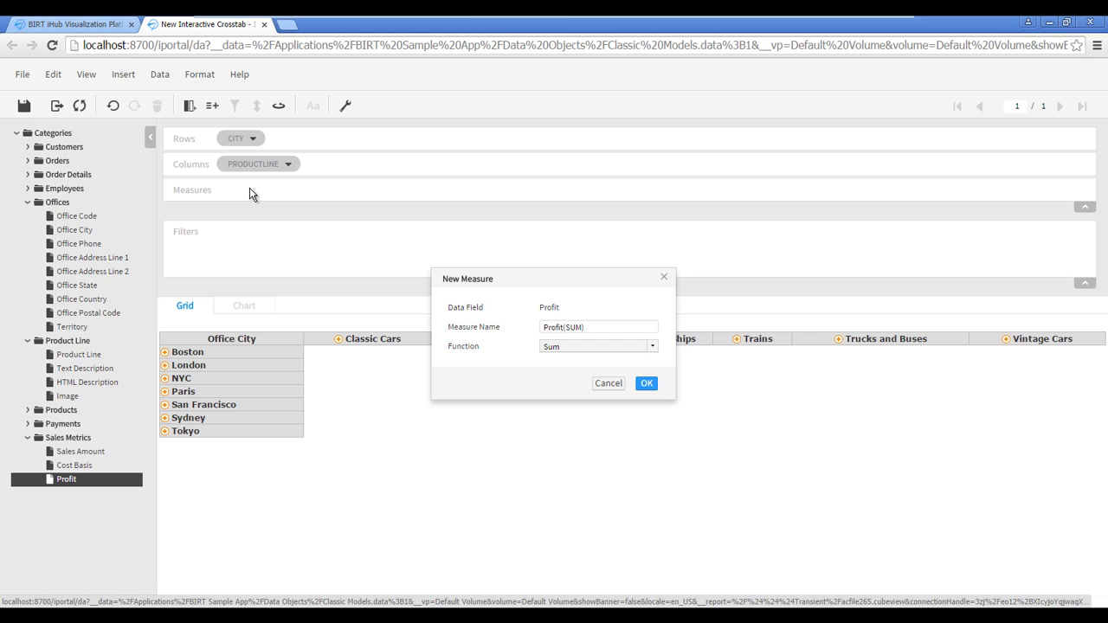
- Accept the new Profit measure with SUM aggregation
left_click(647, 383)
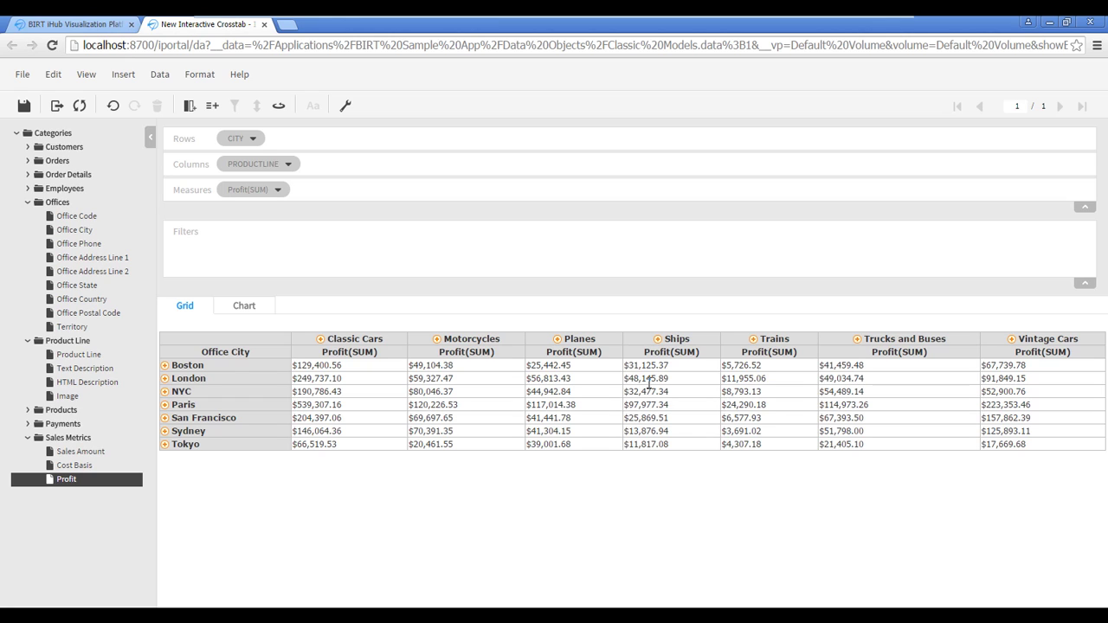
- Add an Office City filter using In with Boston, NYC and San Francisco
left_click(80, 232)
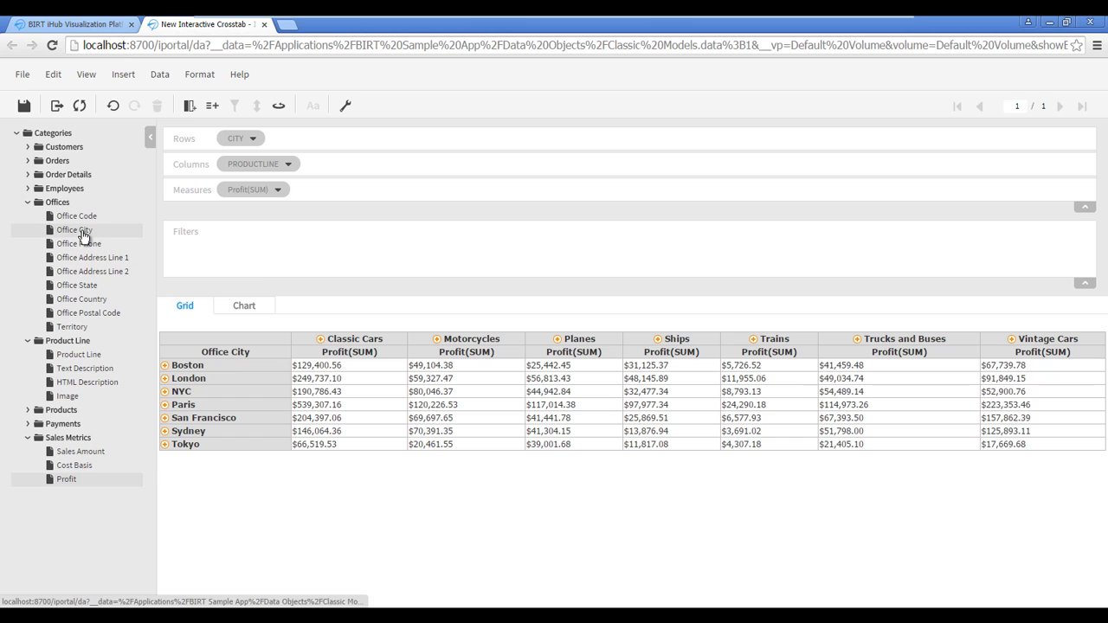
left_click_drag(84, 235, 232, 236)
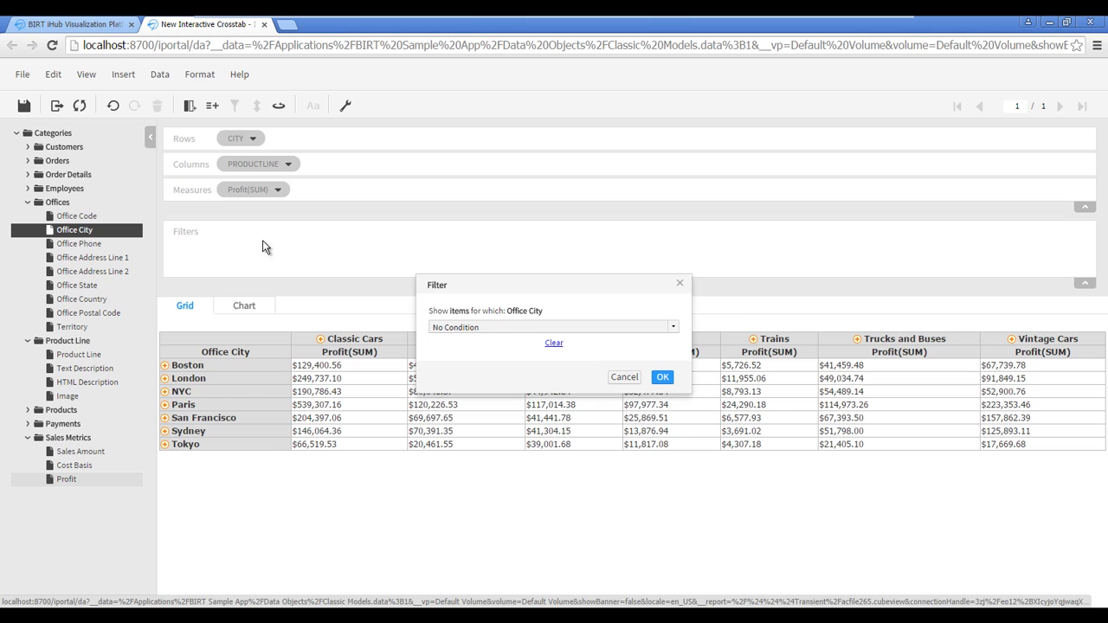
left_click(443, 327)
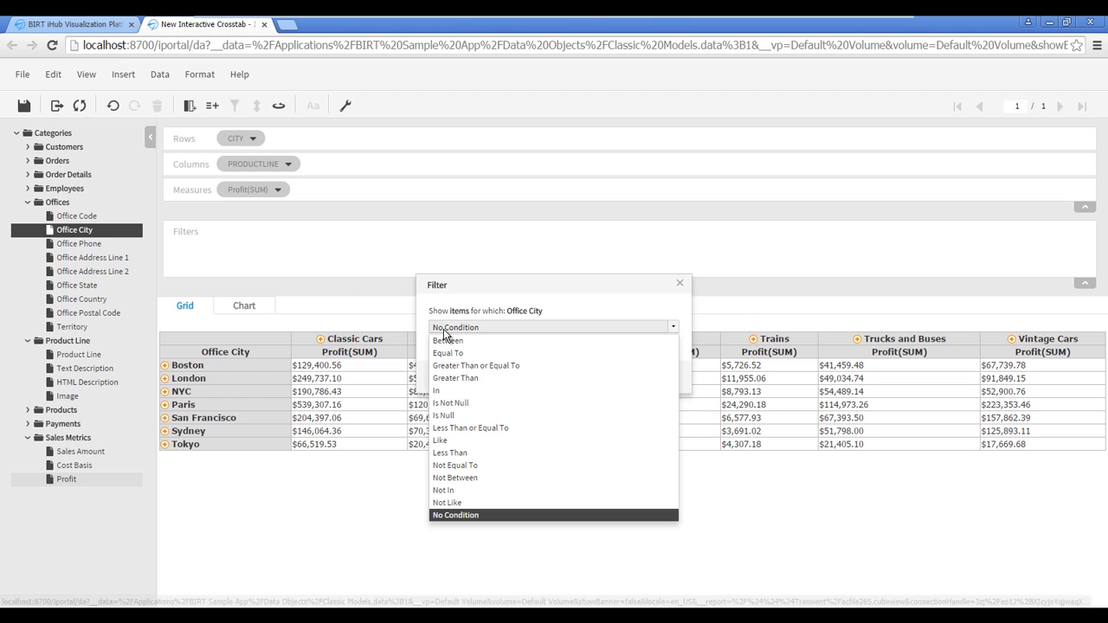
left_click(445, 391)
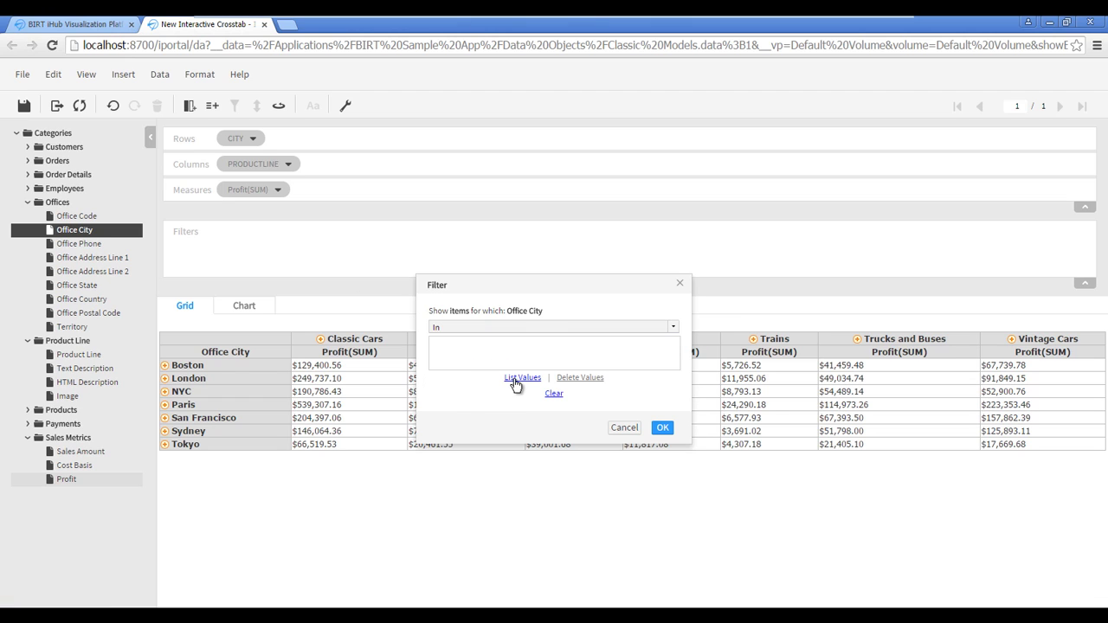
left_click(522, 379)
left_click(446, 393)
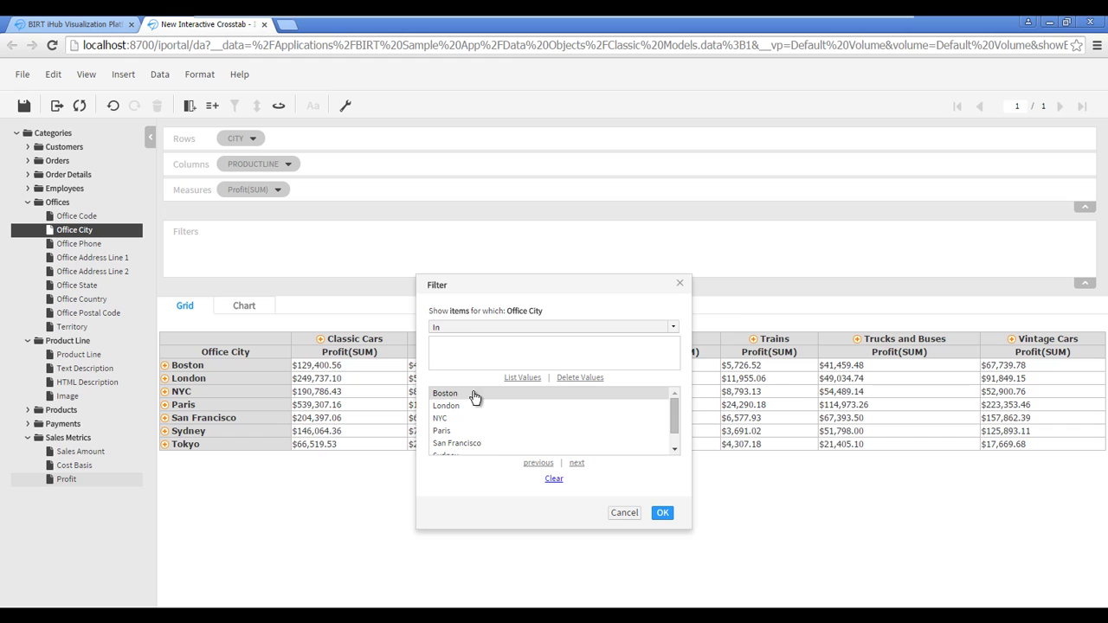
left_click(454, 419)
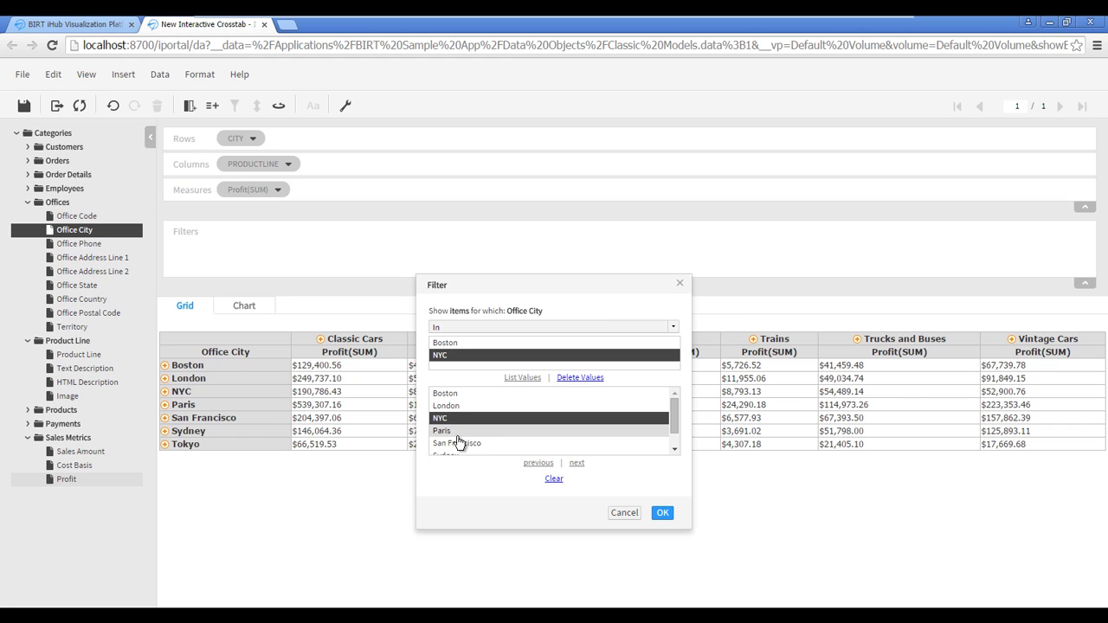
left_click(459, 444)
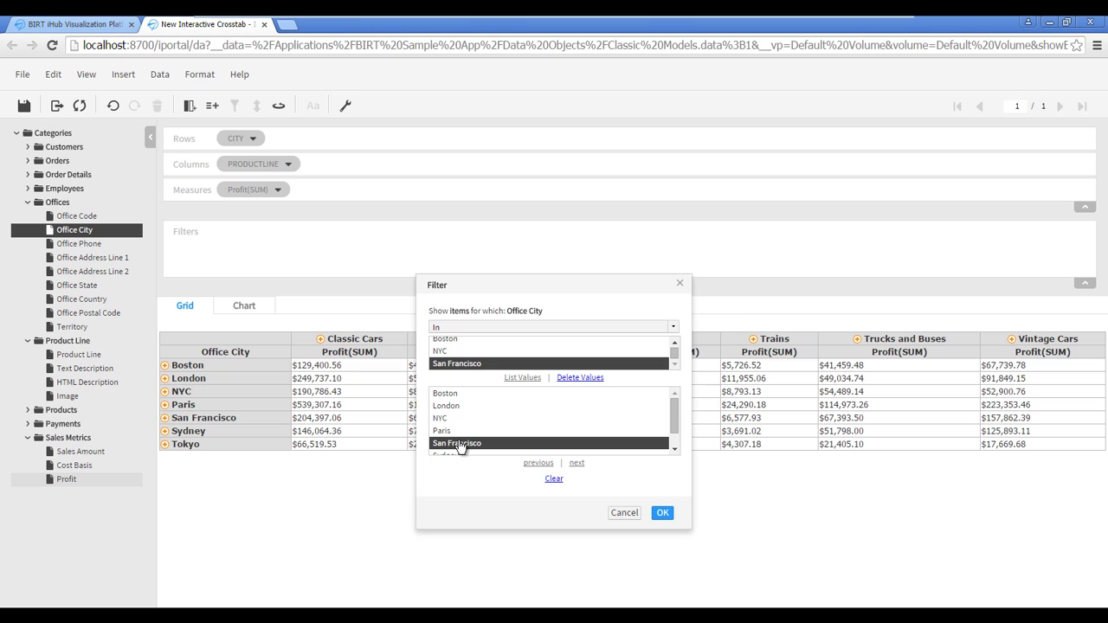
left_click(659, 513)
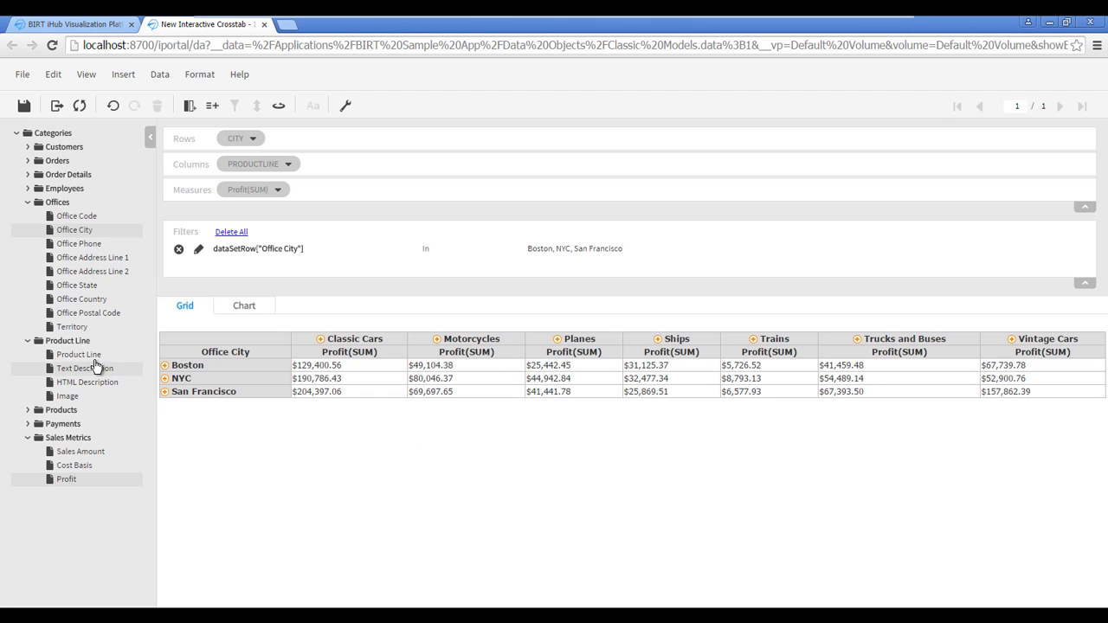
- Add a Product Line filter using In with Planes, Ships and Trains
left_click_drag(89, 362, 235, 257)
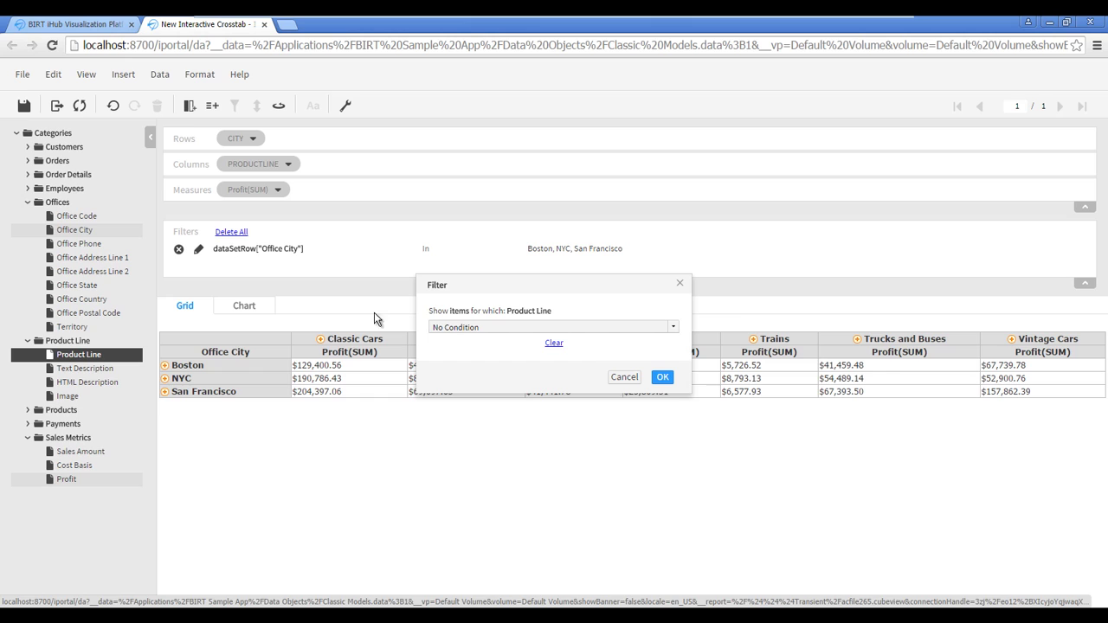
left_click(447, 333)
left_click(448, 388)
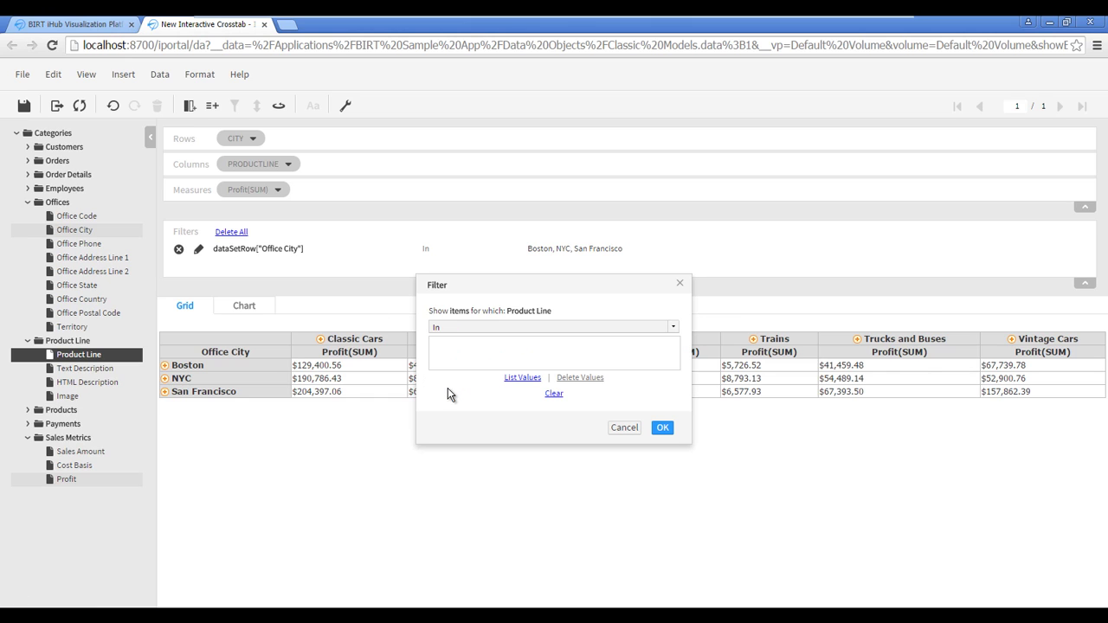
left_click(512, 379)
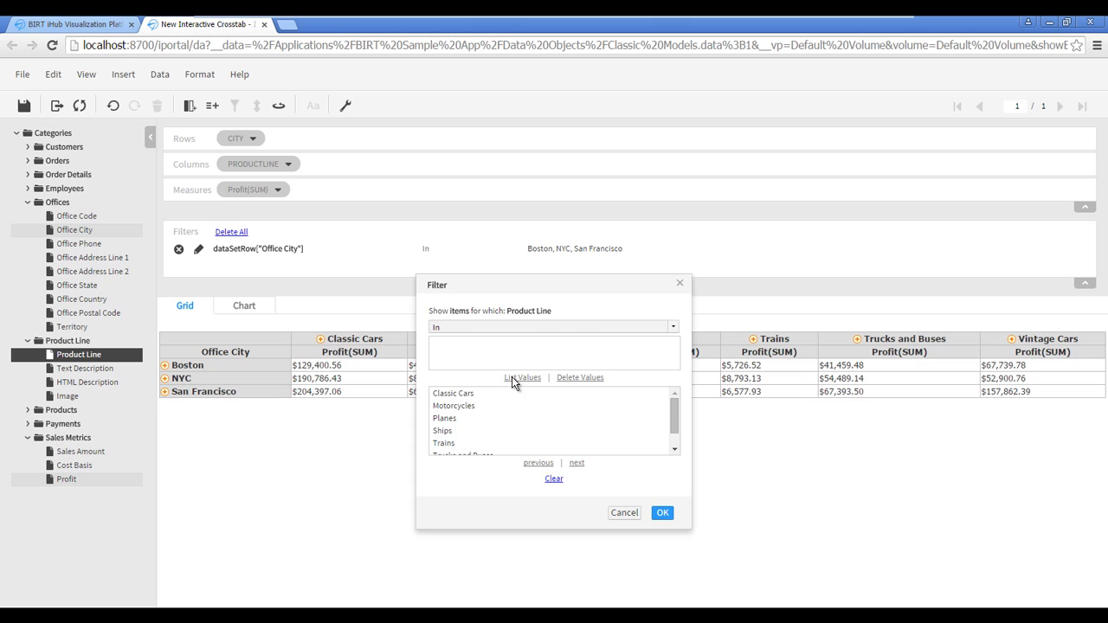
left_click(444, 418)
left_click(444, 431)
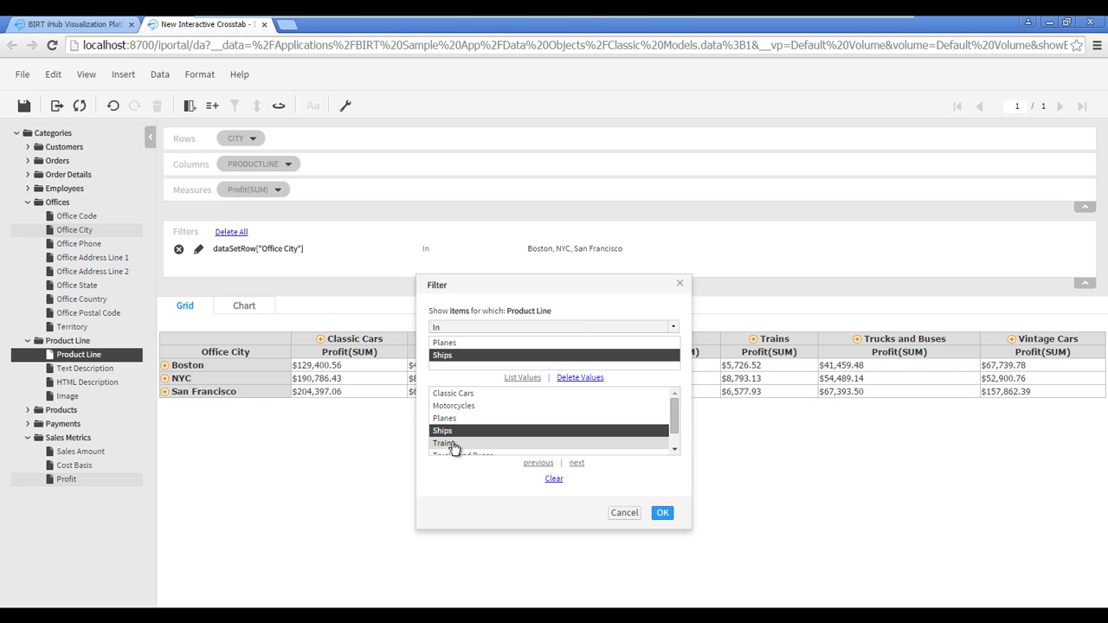
left_click(444, 443)
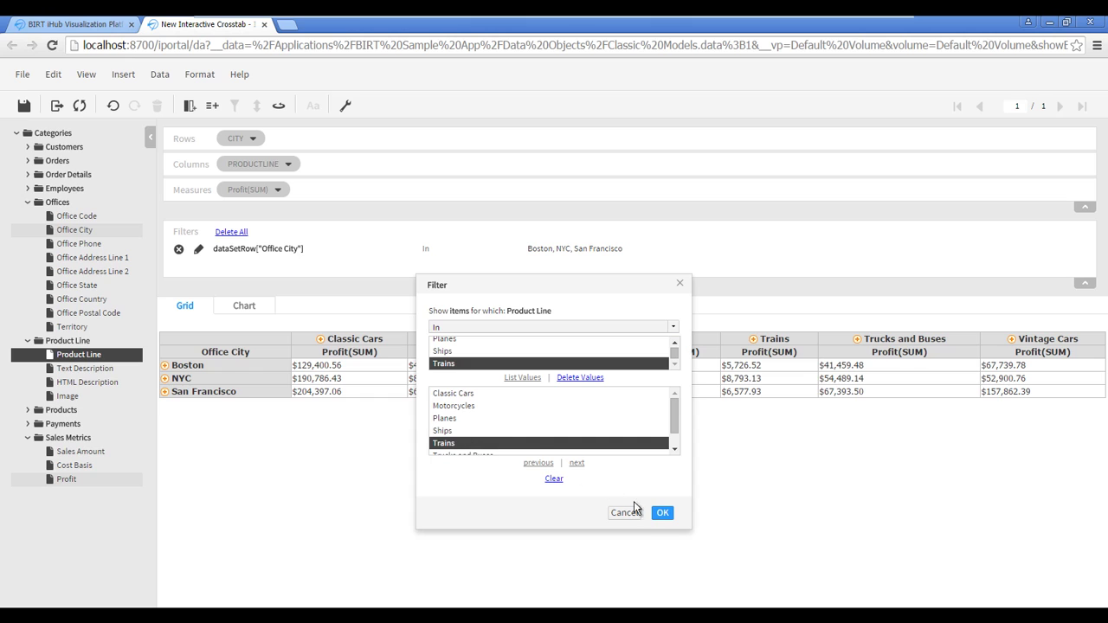
left_click(662, 512)
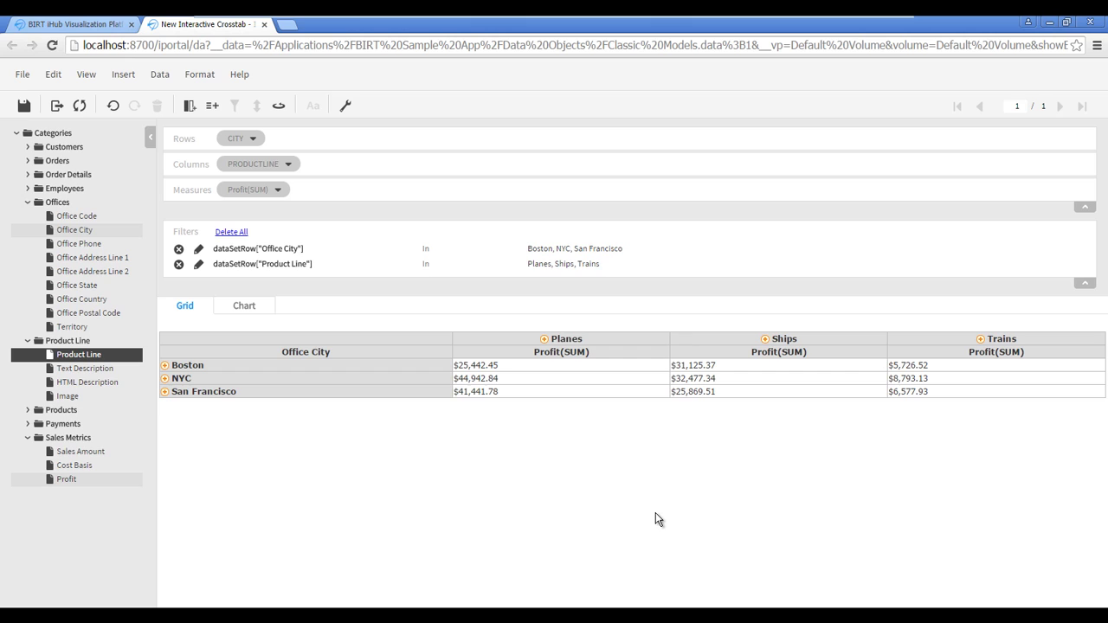
- Drill down the Trains column into its Product Name columns
left_click(981, 340)
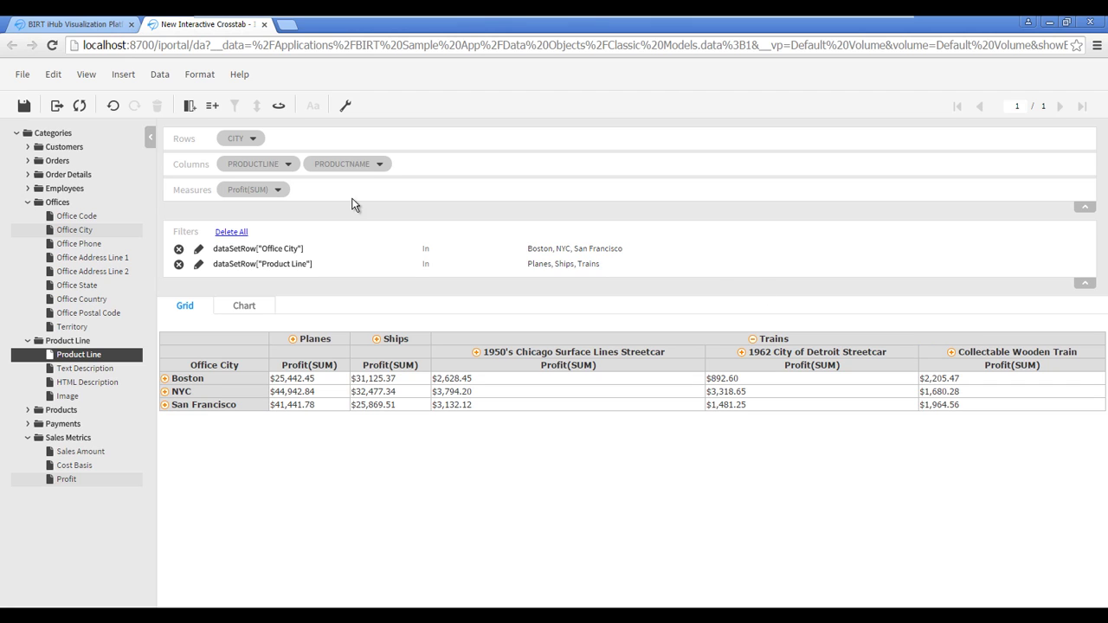
- Enable Profit(SUM) grand totals for rows and columns plus a Product Line subtotal
left_click(164, 85)
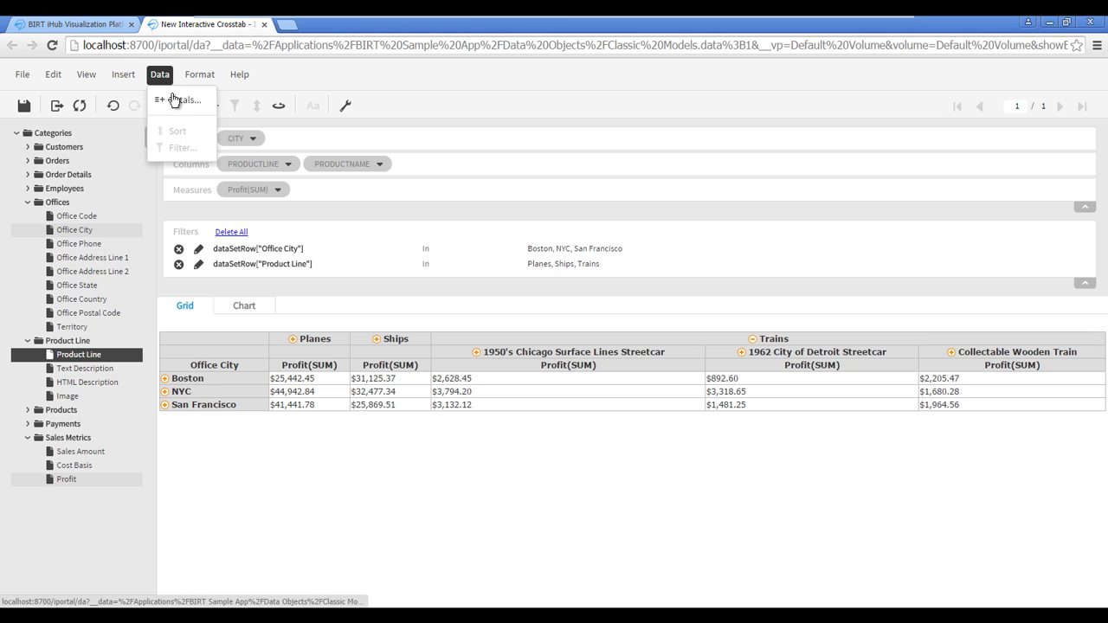
left_click(179, 102)
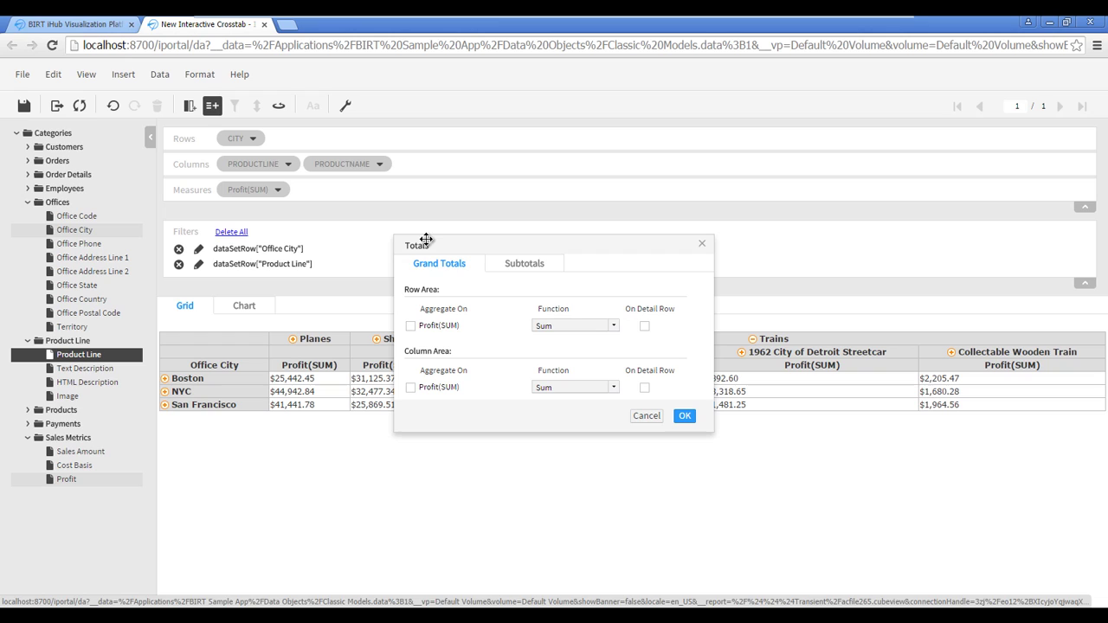
left_click(410, 326)
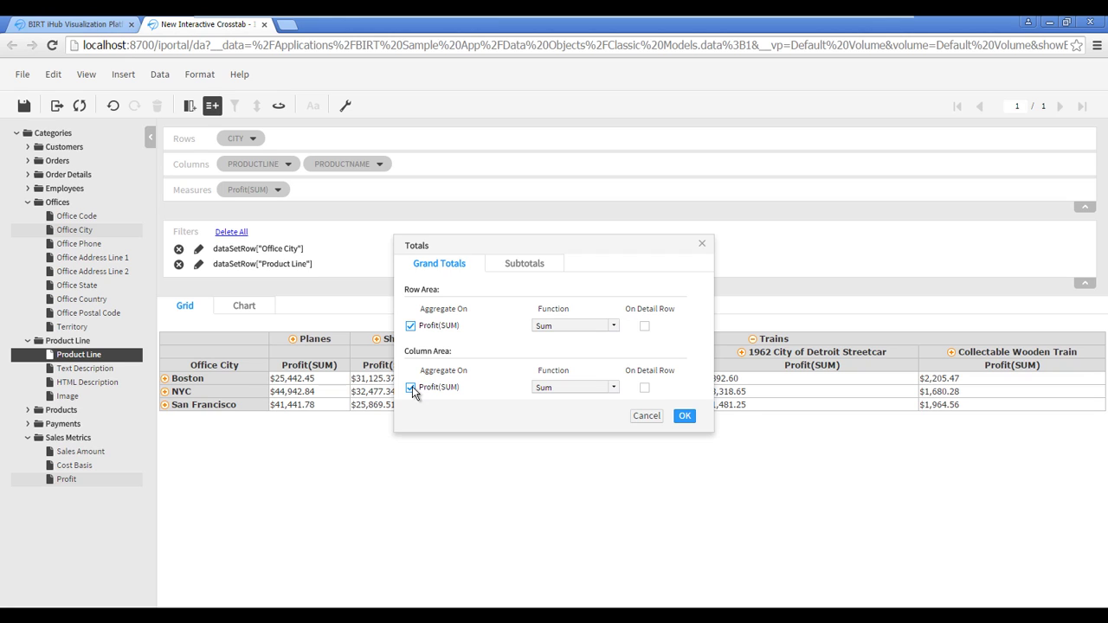
left_click(509, 271)
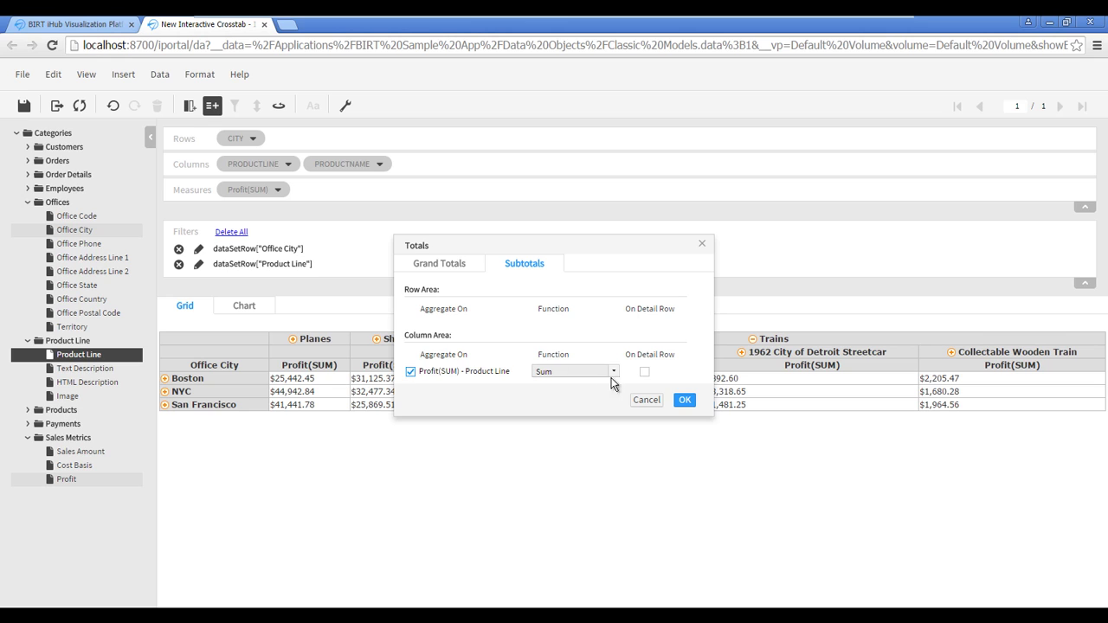
left_click(683, 402)
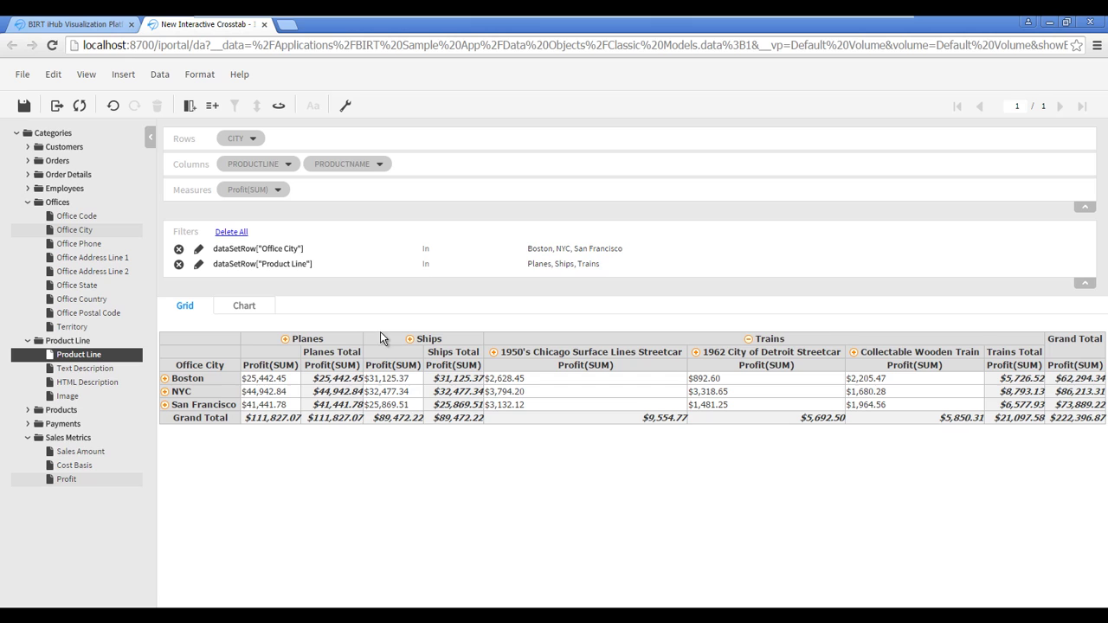
- Switch to the chart view and change the column chart to a pie chart
left_click(245, 307)
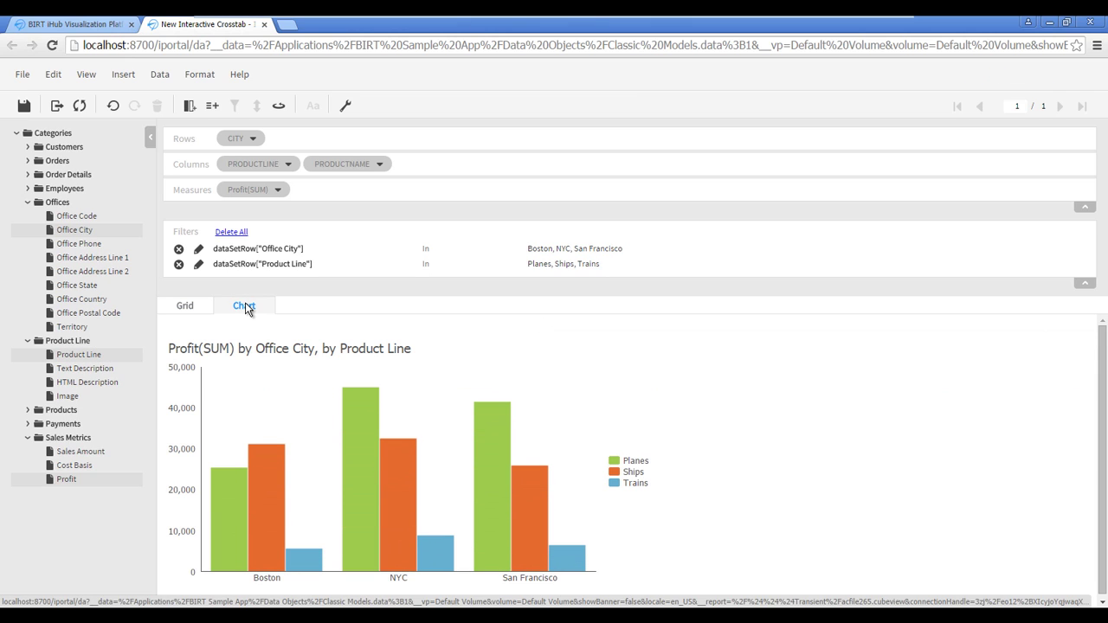
left_click(473, 363)
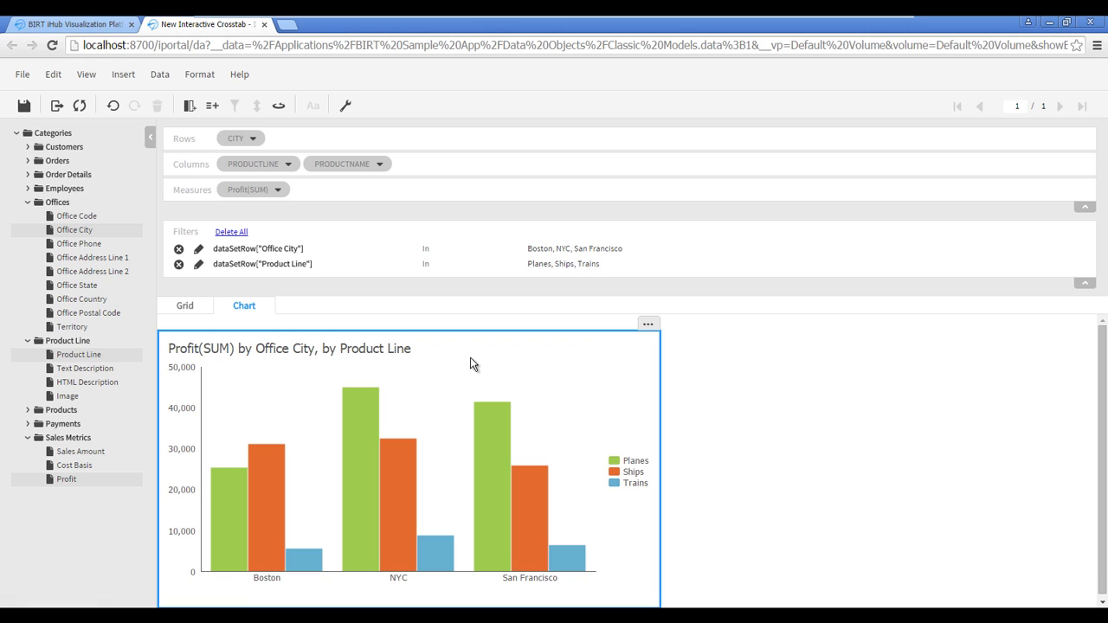
left_click(648, 327)
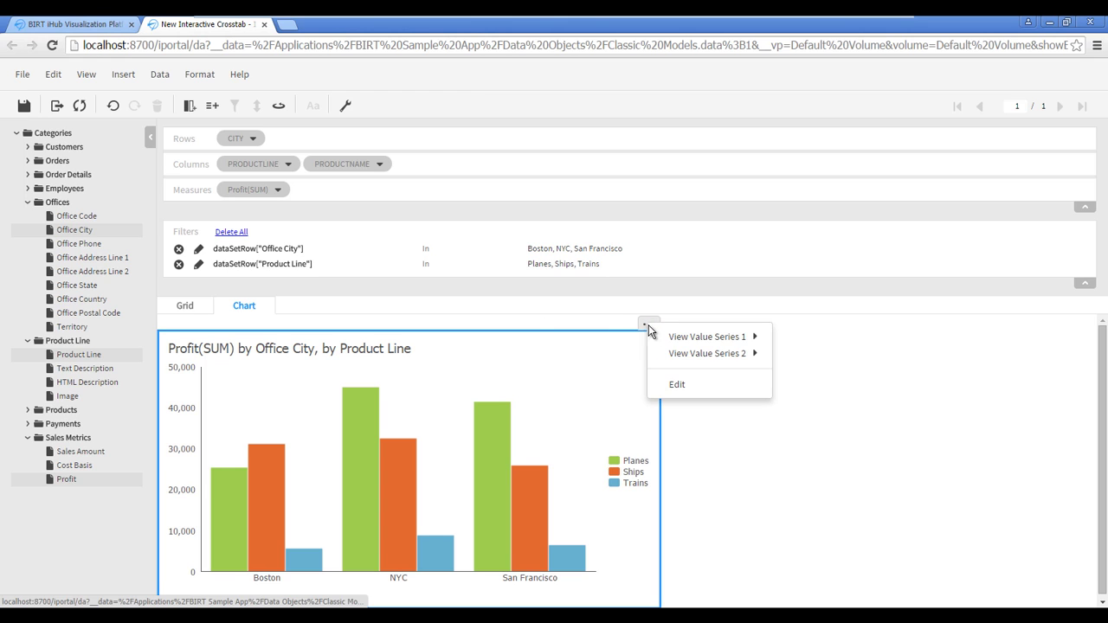
left_click(670, 381)
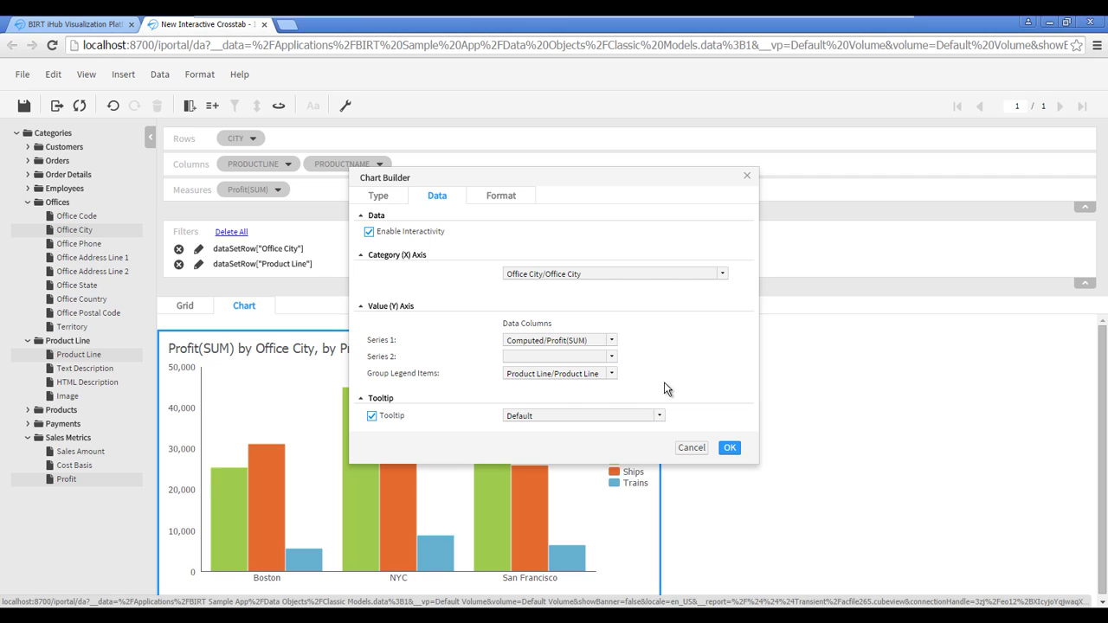
left_click(390, 201)
left_click(697, 232)
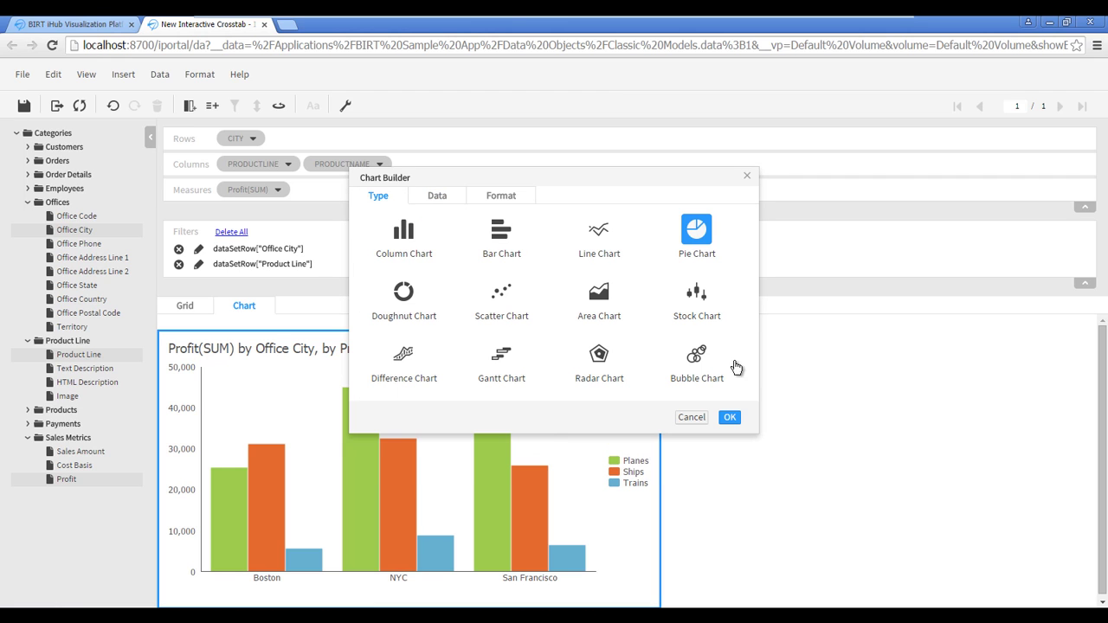
left_click(730, 417)
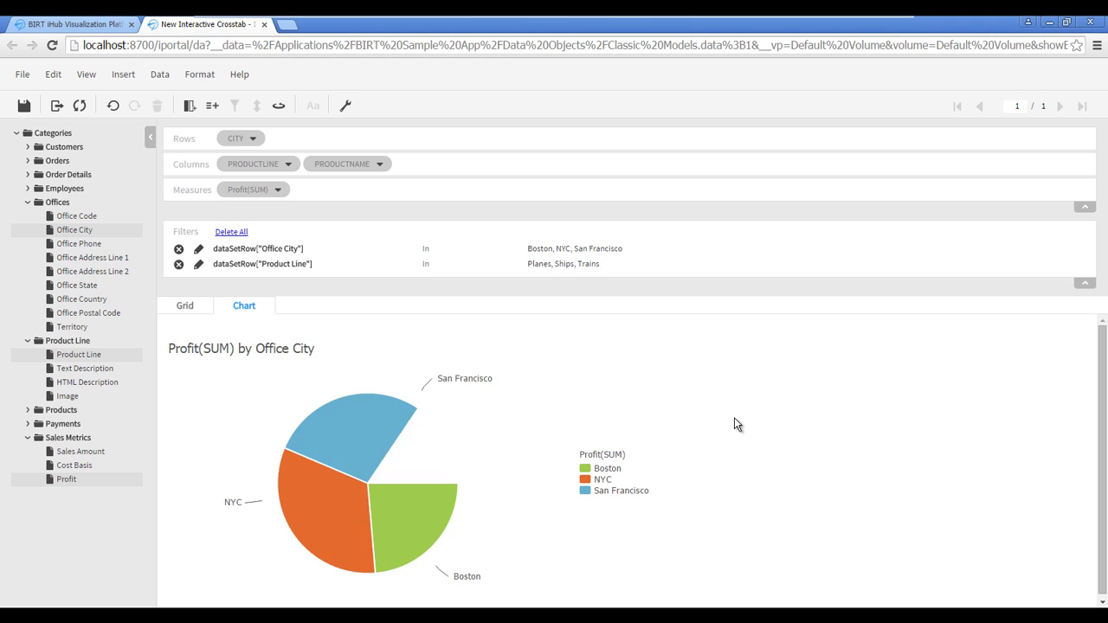